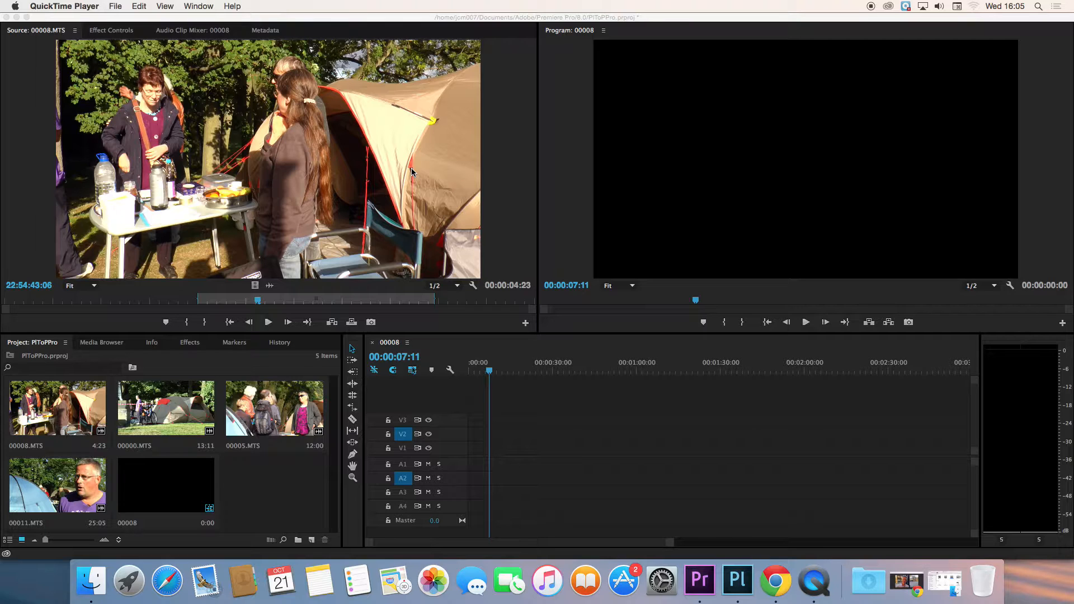
Modify the audio channels of all items in the project to the Mono clip channel format with 2 audio clips.
click(287, 503)
drag(257, 478, 84, 411)
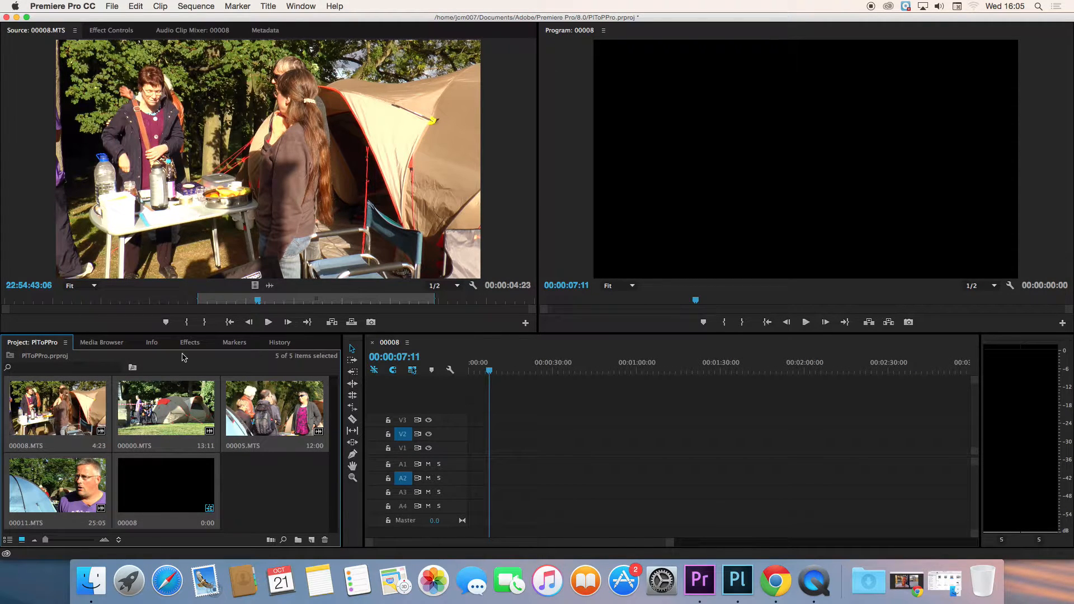
click(161, 8)
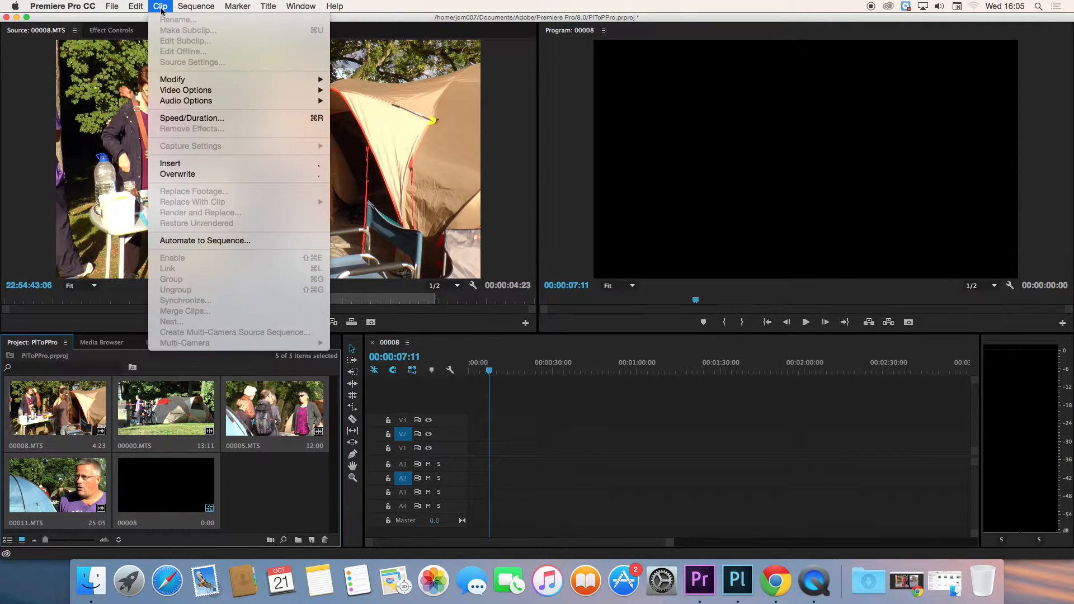
mouse_move(183, 81)
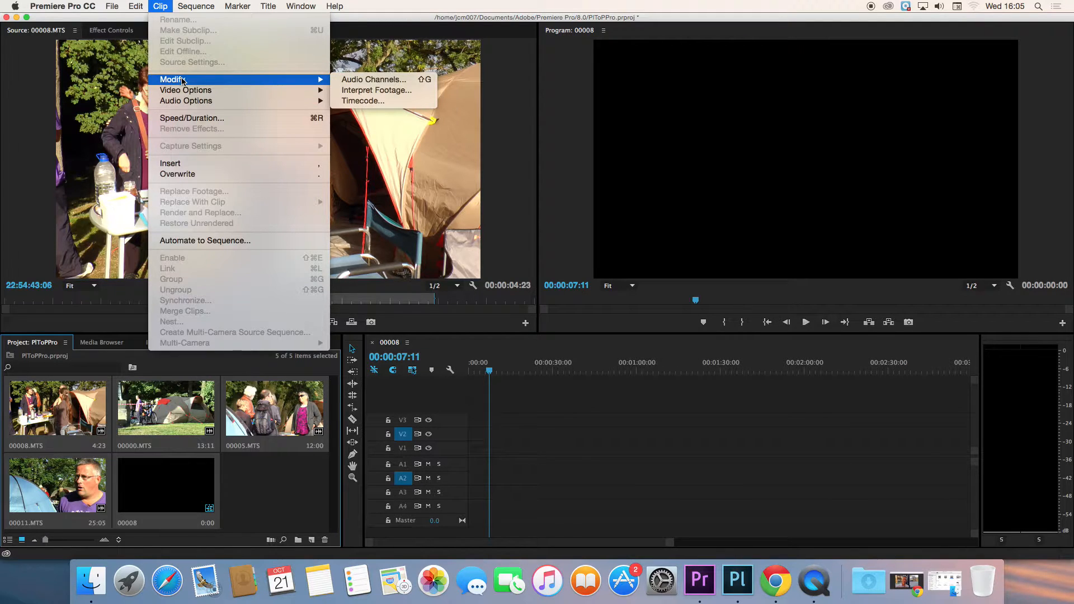
click(372, 80)
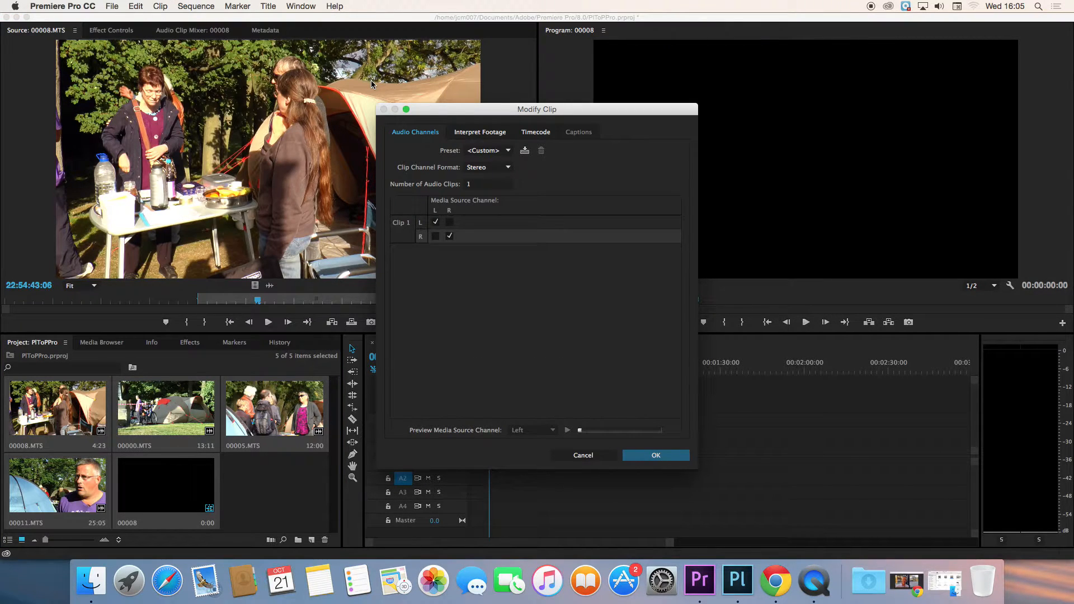
click(508, 168)
click(501, 178)
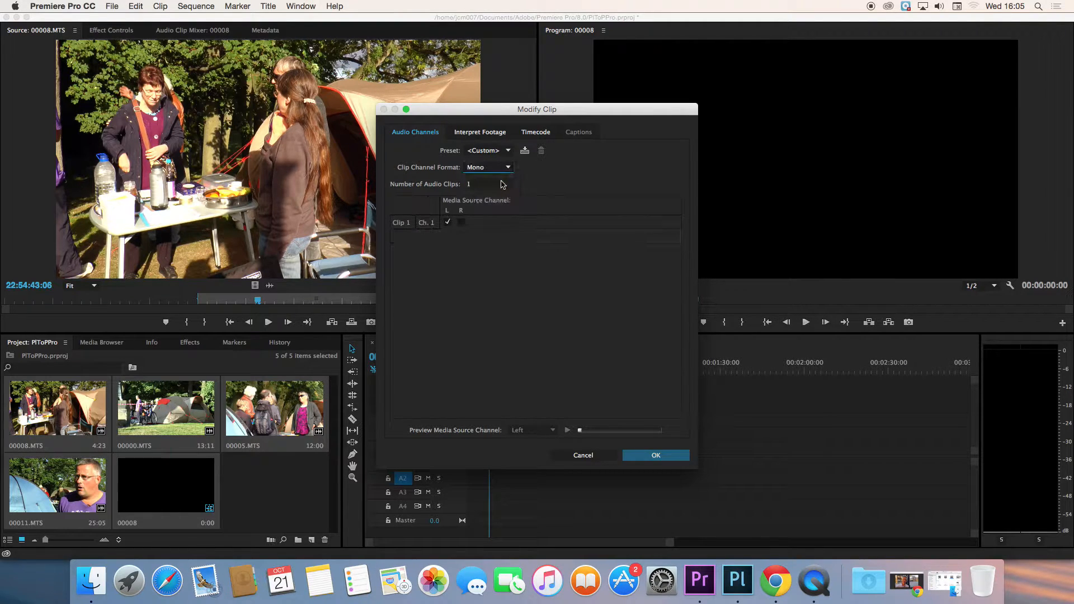
click(481, 185)
key(BackSpace)
text(2)
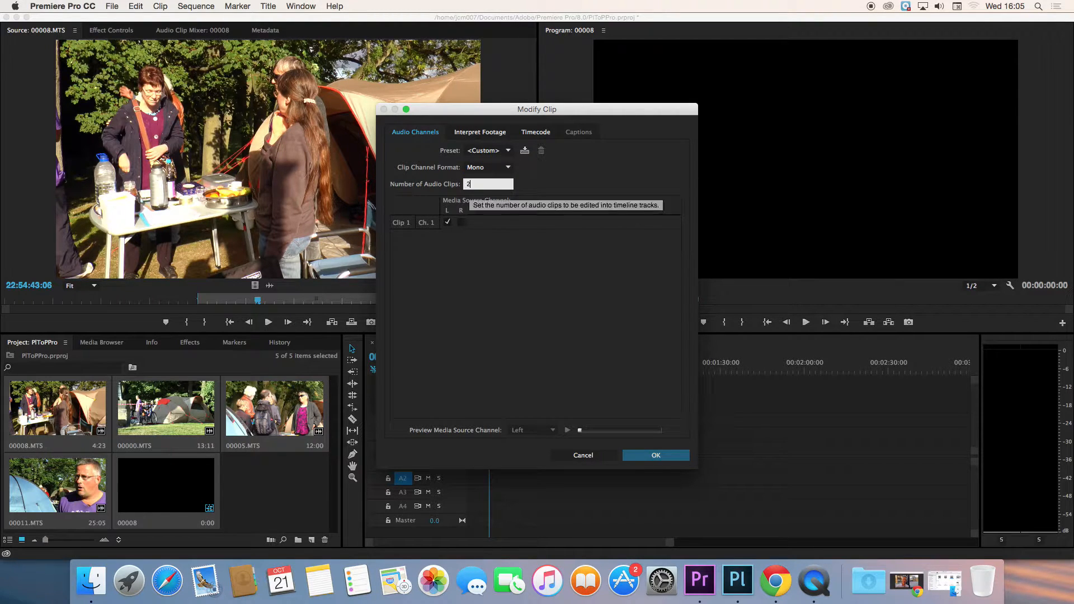
click(650, 457)
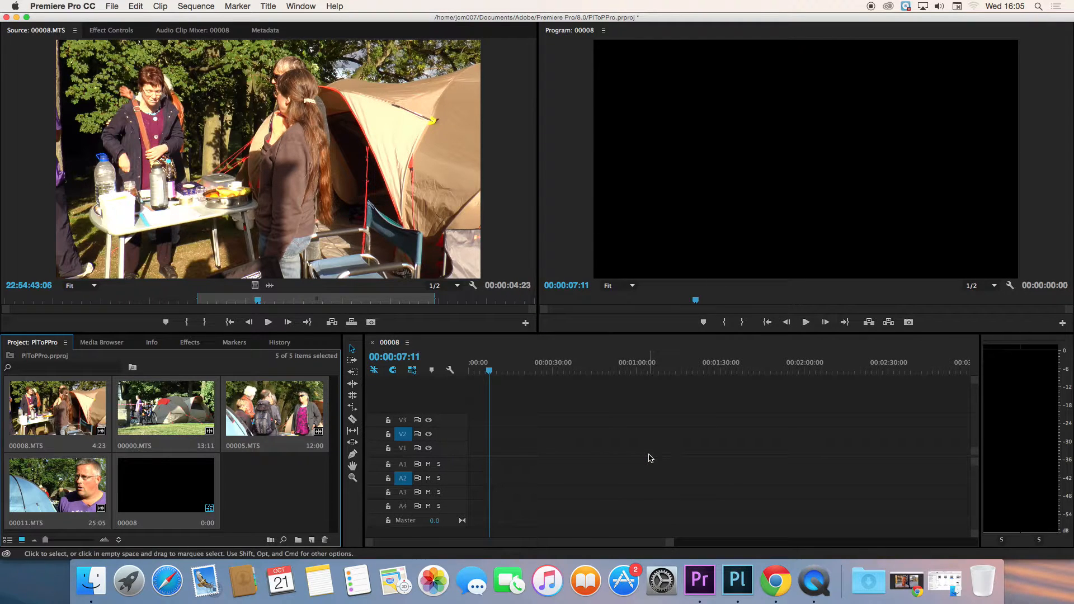
click(272, 496)
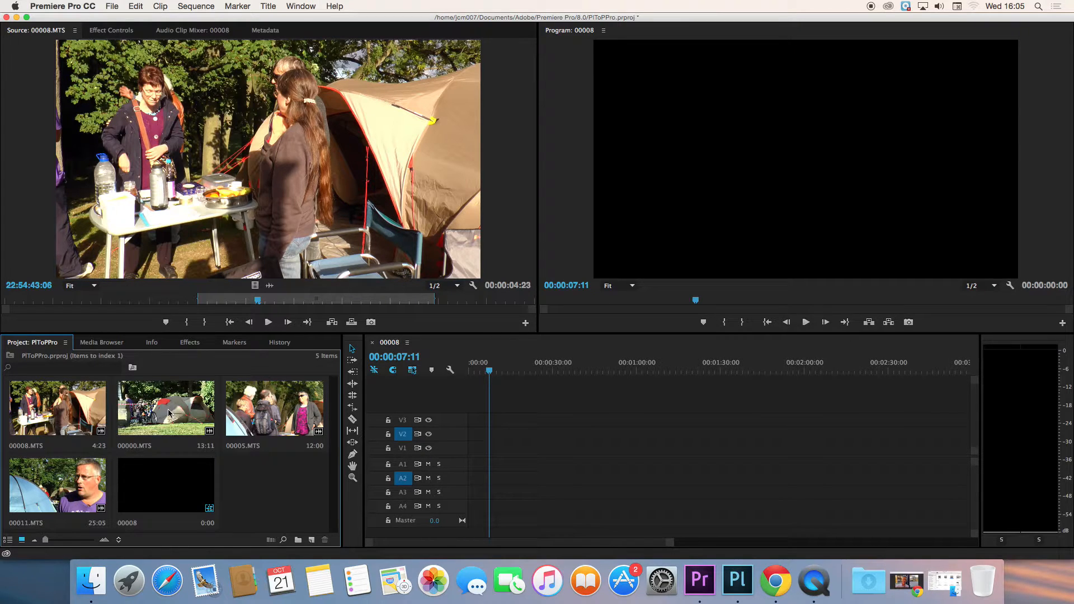
Load 00005.MTS in the Source Monitor, play part of it with the system volume raised, and rewind to its start.
double_click(267, 419)
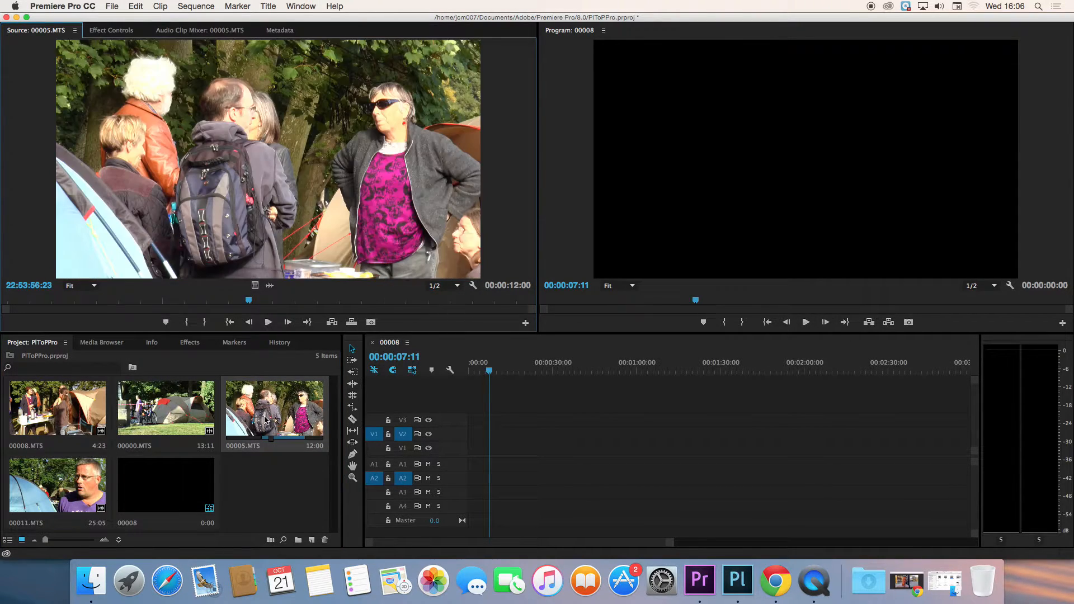
drag(265, 420, 263, 189)
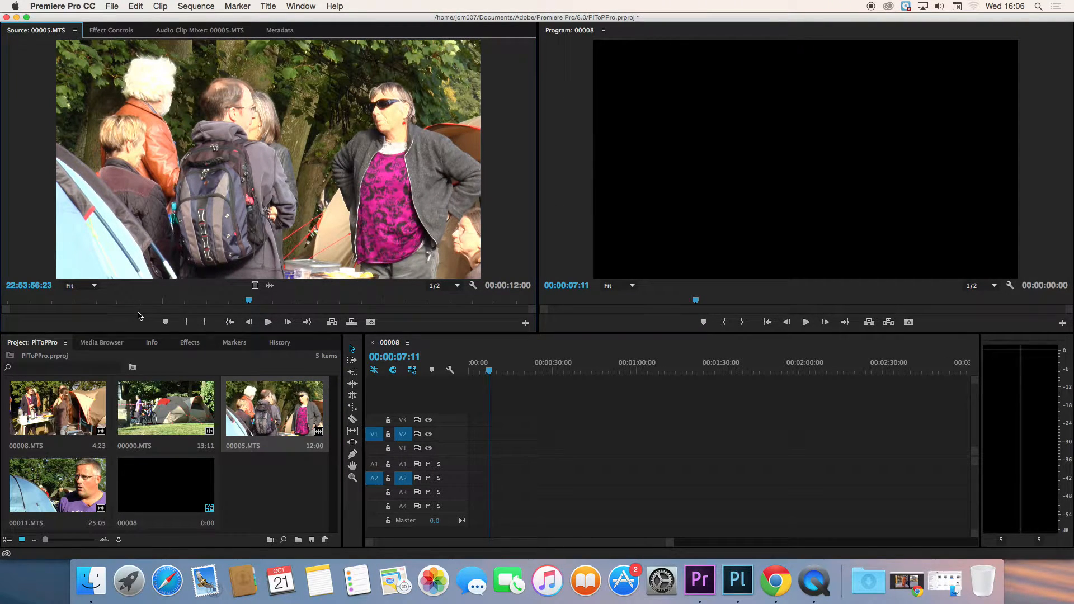
click(105, 302)
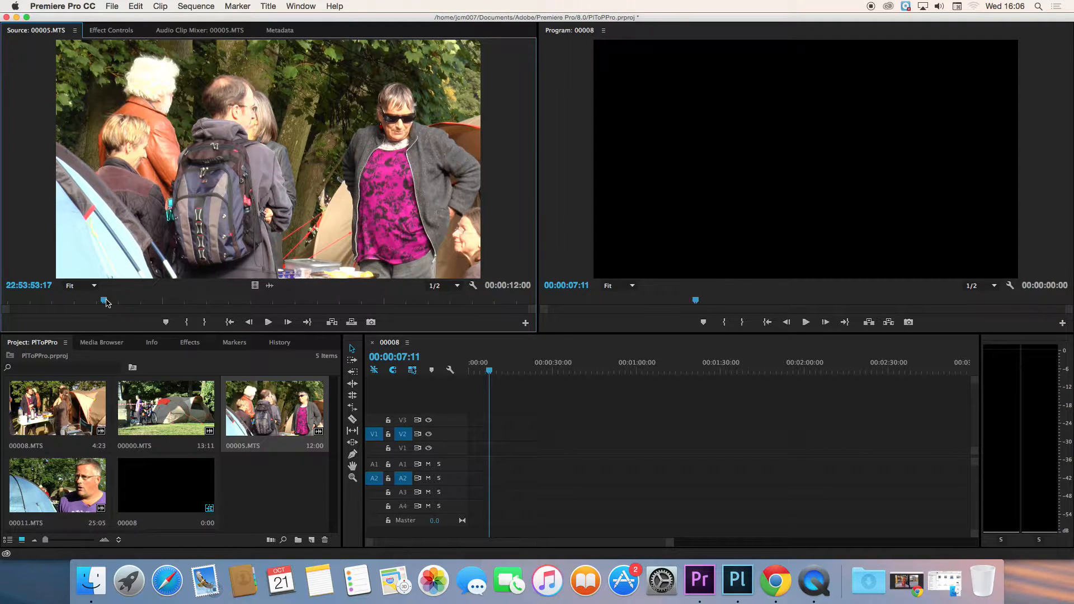
key(space)
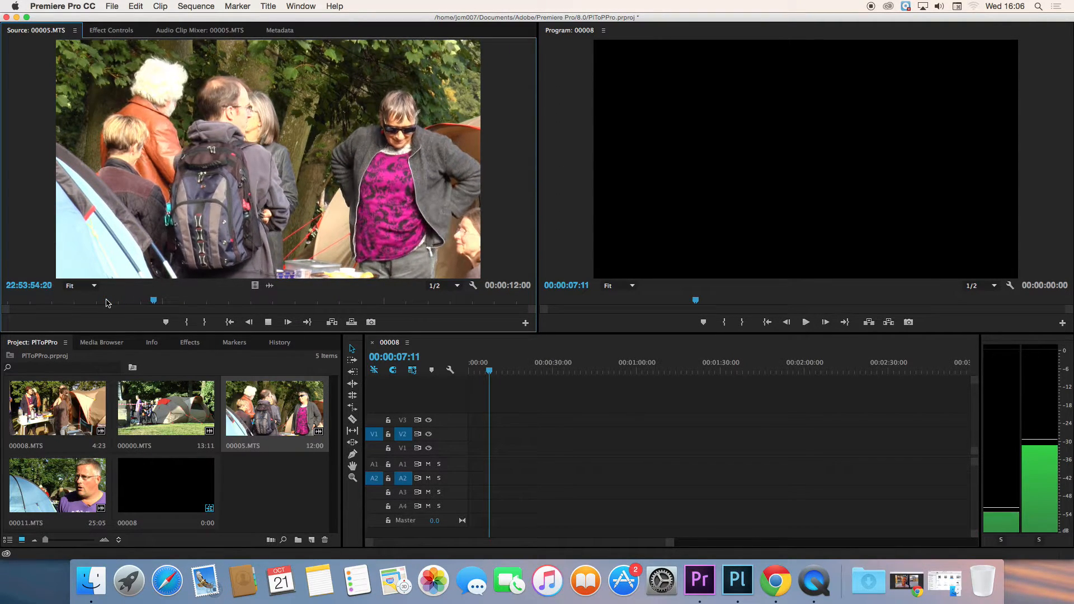
key(XF86AudioRaiseVolume)
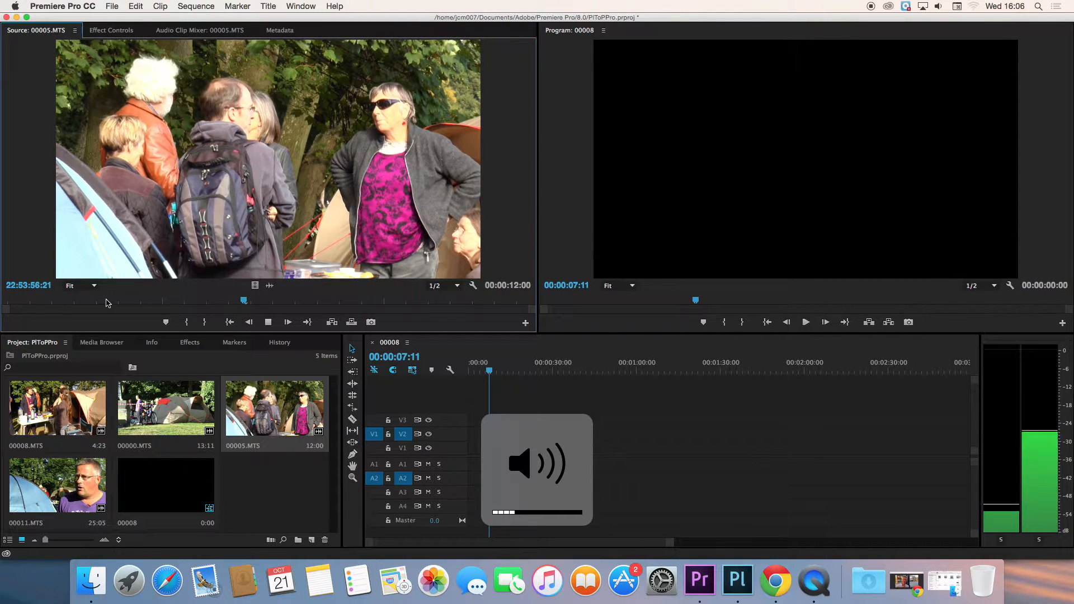
key(space)
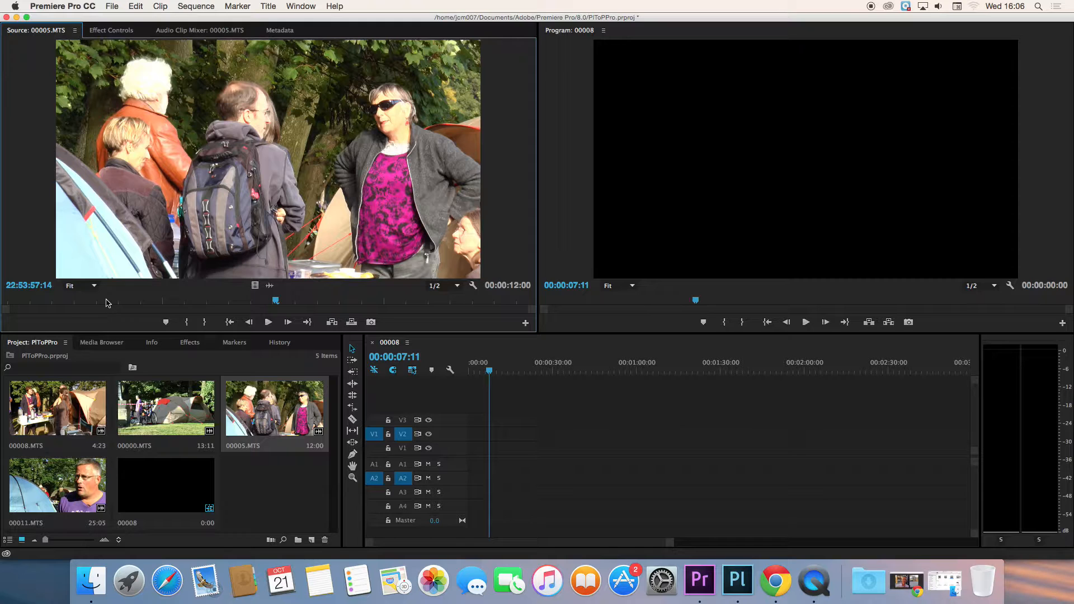
key(j)
key(j)
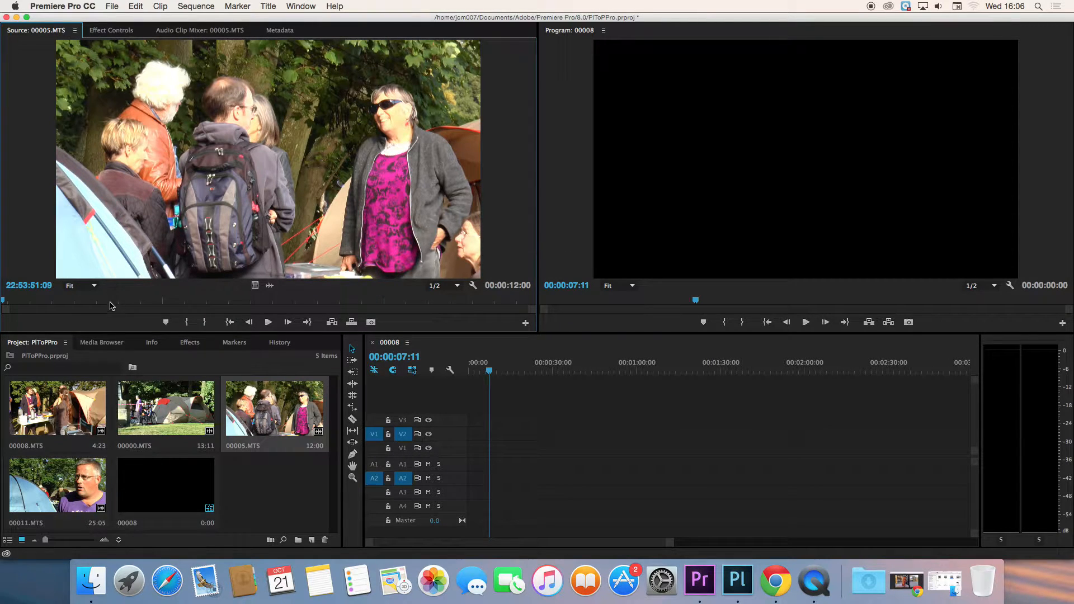
Load 00008.MTS in the Source Monitor, play its opening section, and mark the In point at 22:54:42:19.
double_click(60, 410)
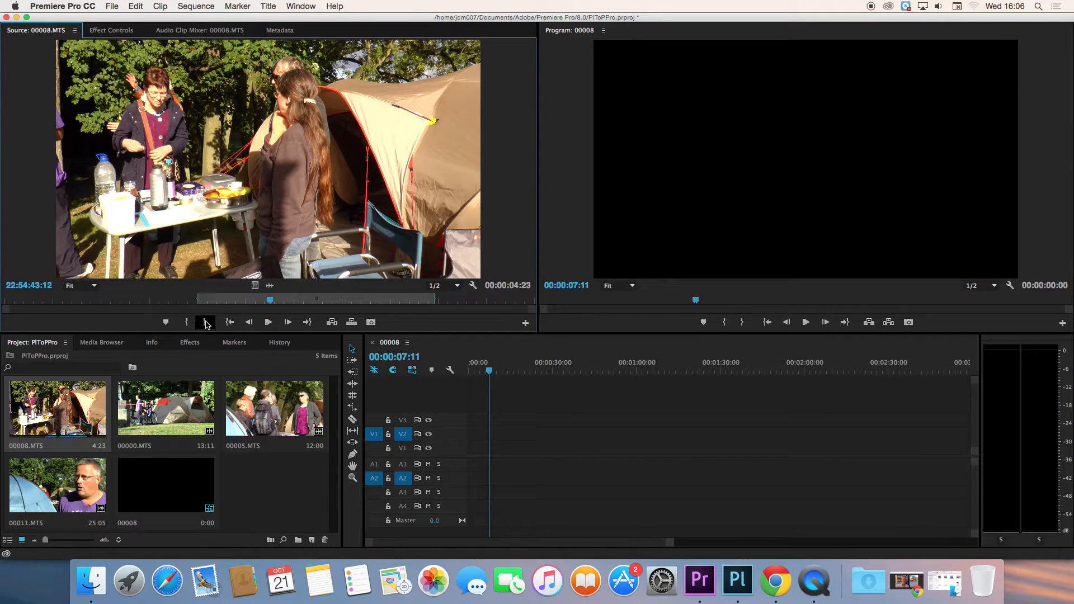
click(179, 302)
key(space)
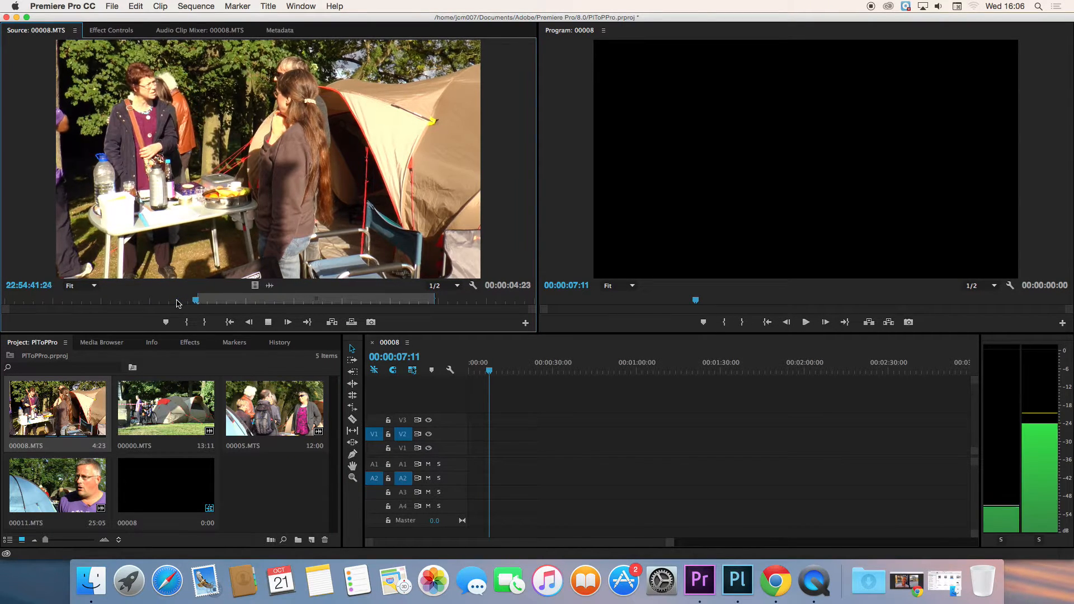
key(space)
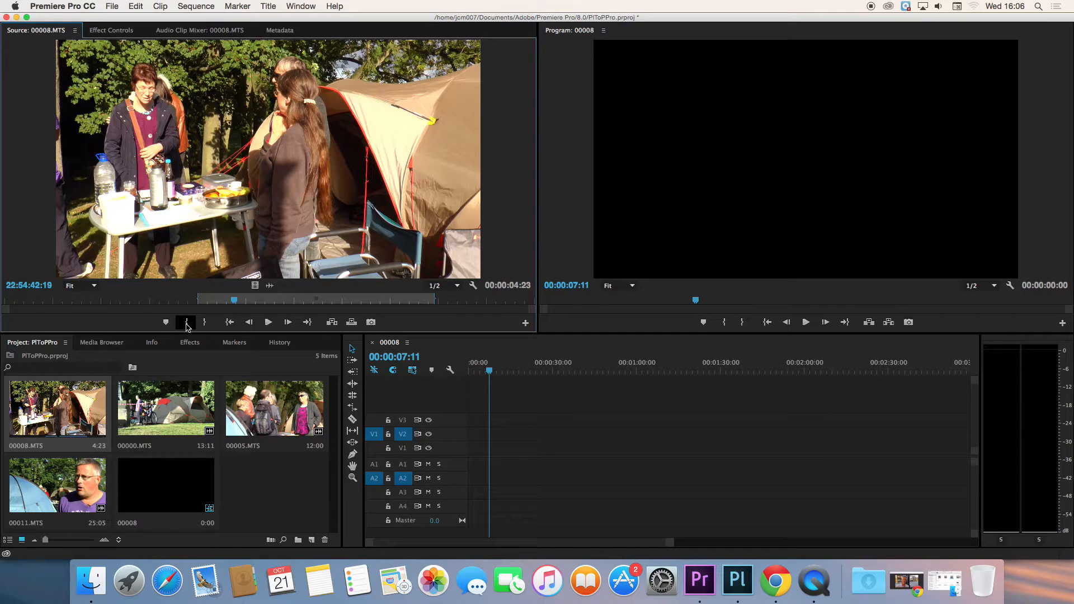
click(187, 324)
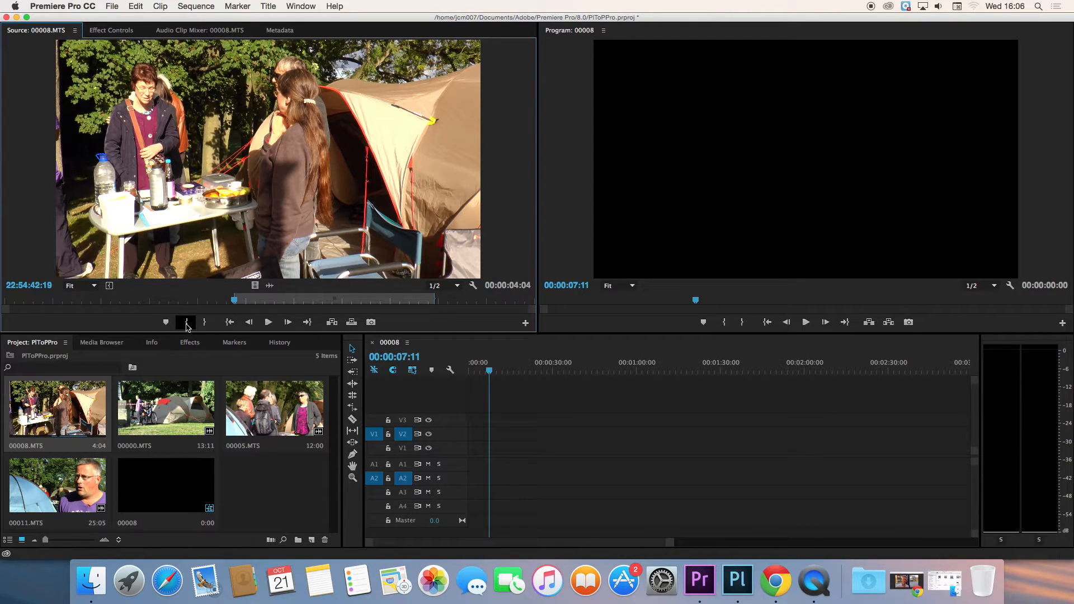
Play 00008.MTS on to 22:54:47:02 and mark the Out point there.
click(269, 323)
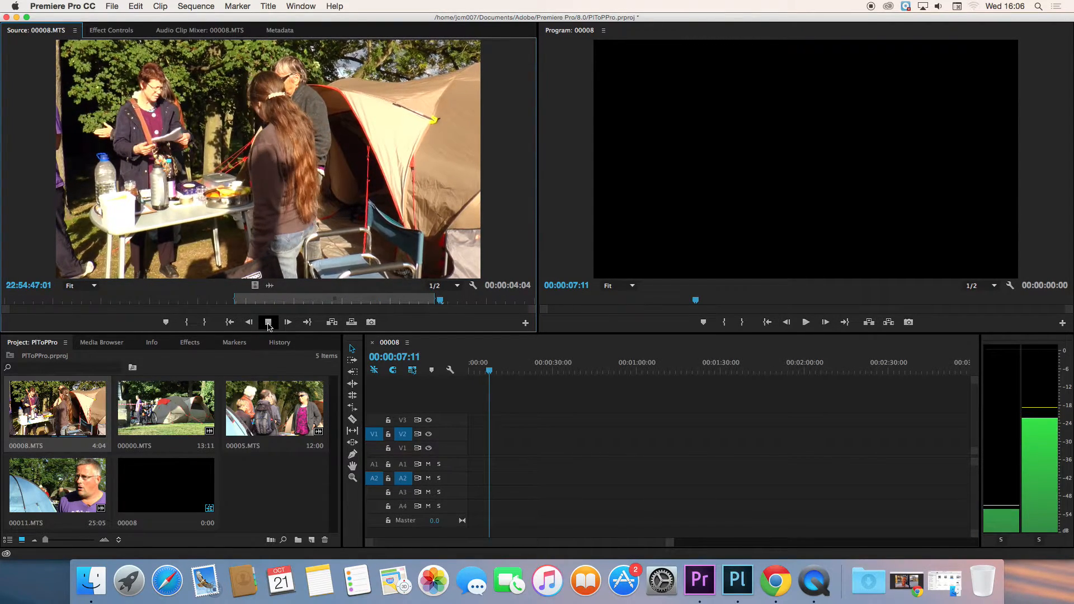
click(269, 323)
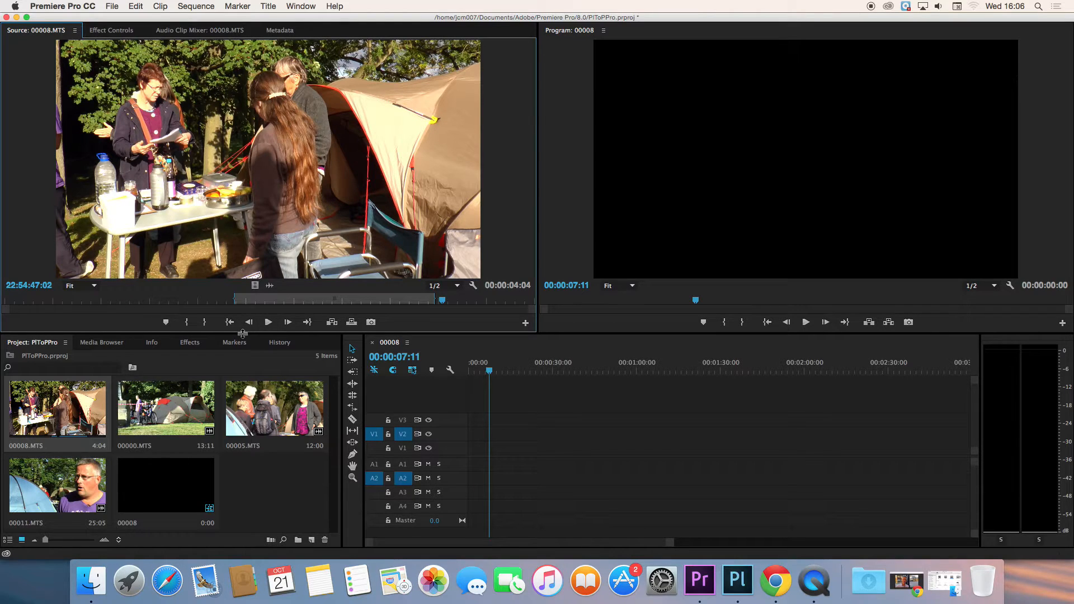
click(205, 324)
Add the marked section of 00008.MTS to the sequence at 00:00:07:11 on V2 and A2, and play it back from just before the clip.
drag(281, 139, 664, 160)
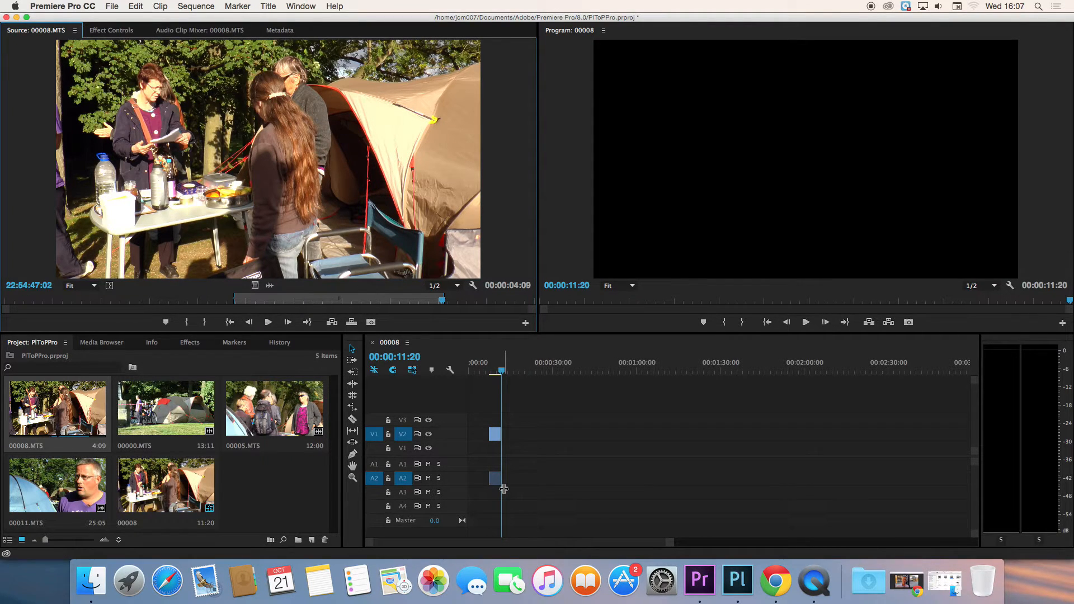
click(492, 372)
drag(492, 374, 486, 374)
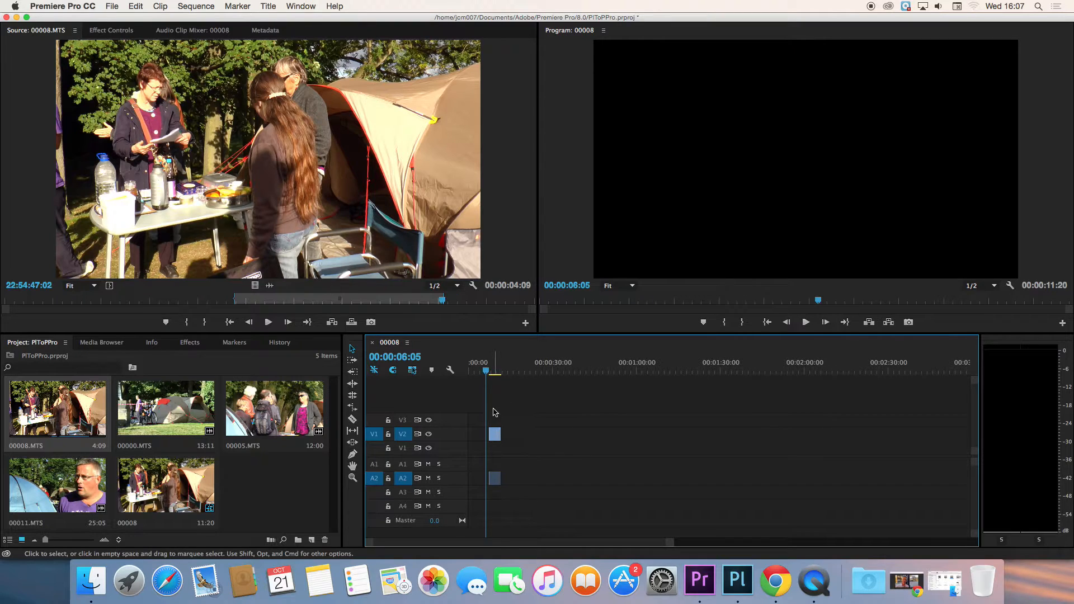
key(space)
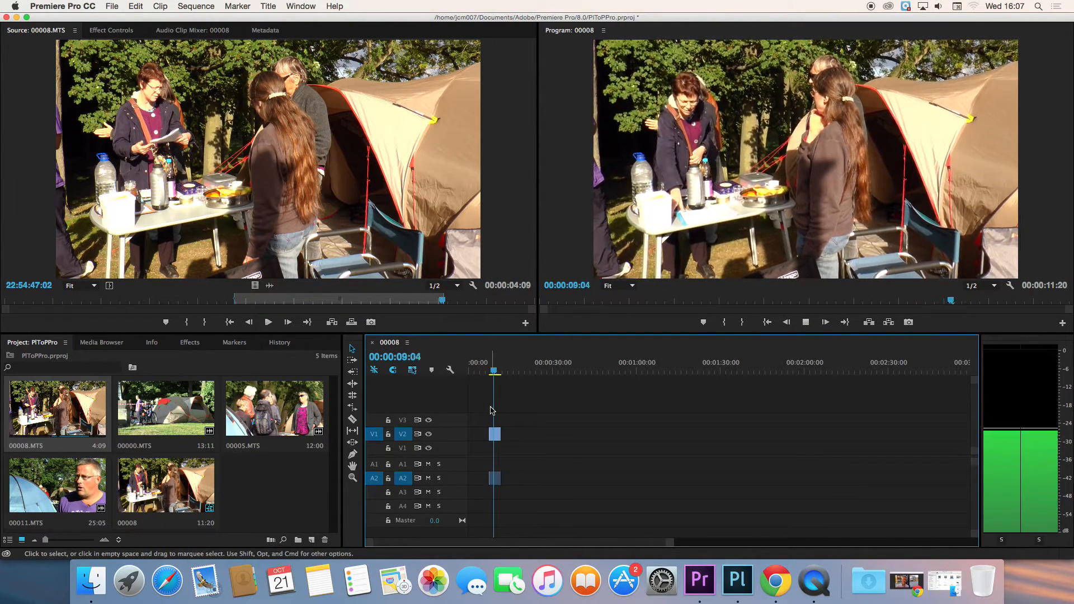
key(space)
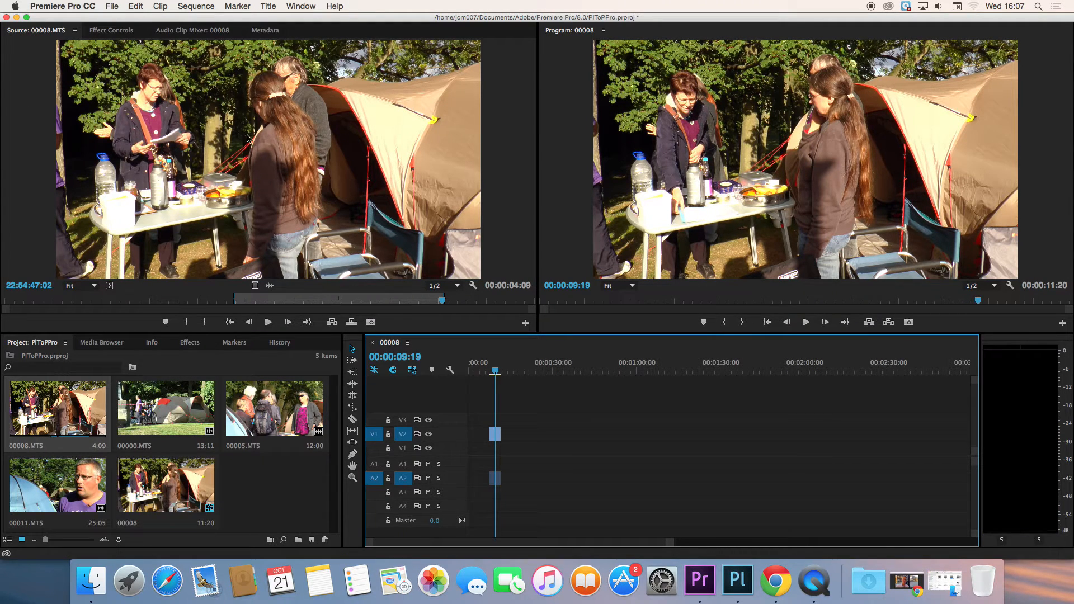
Delete the 00008.MTS clip from the timeline.
click(135, 7)
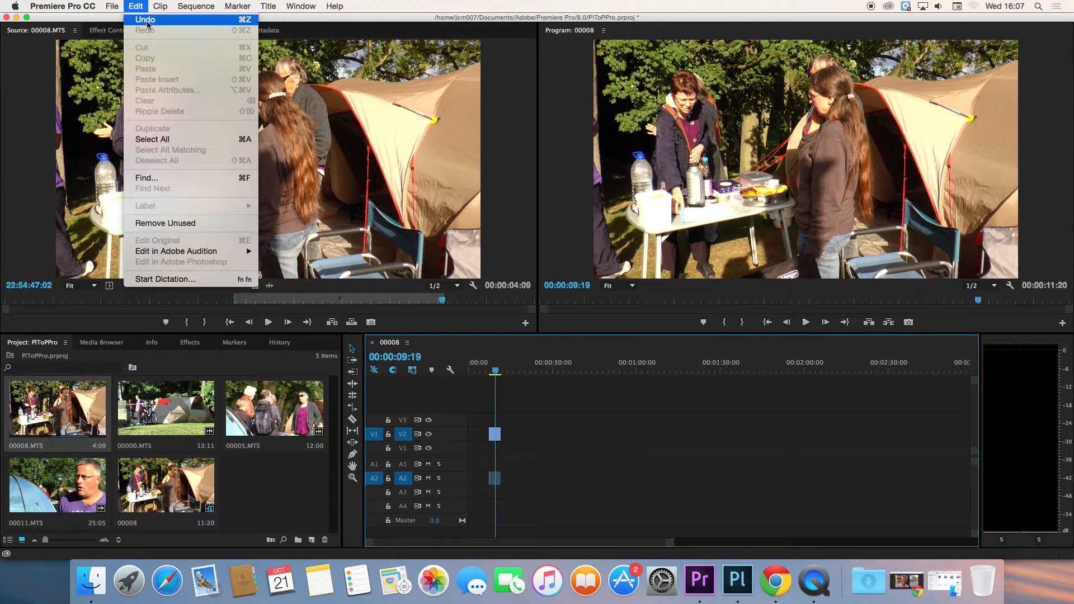
click(416, 179)
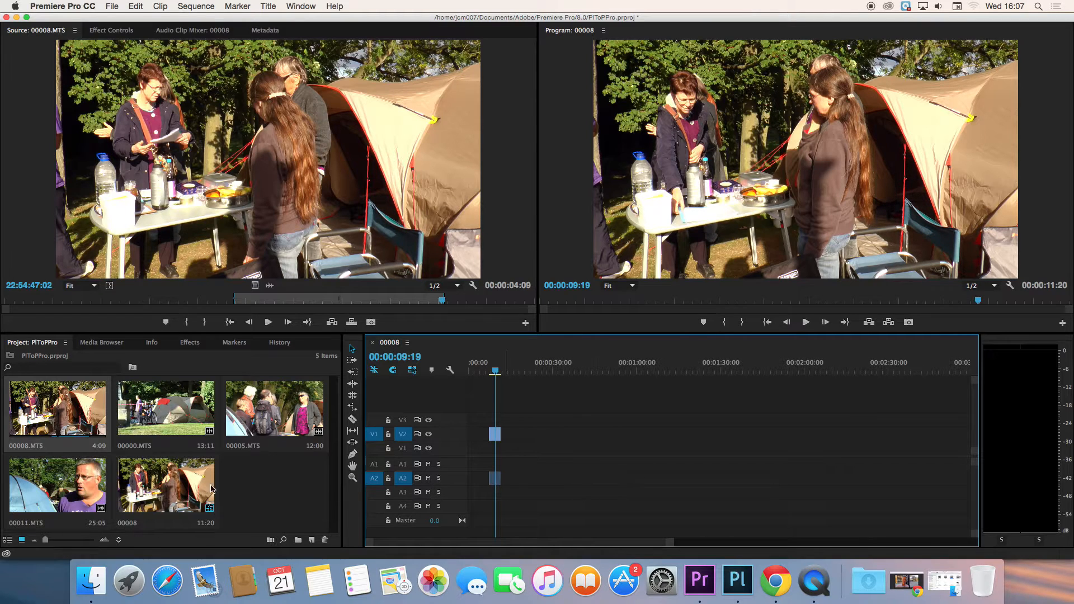
click(495, 435)
key(Delete)
Load 00011.MTS in the Source Monitor and patch only its V1 and A1 sources to V1 and A1 as the sole targeted tracks.
double_click(63, 490)
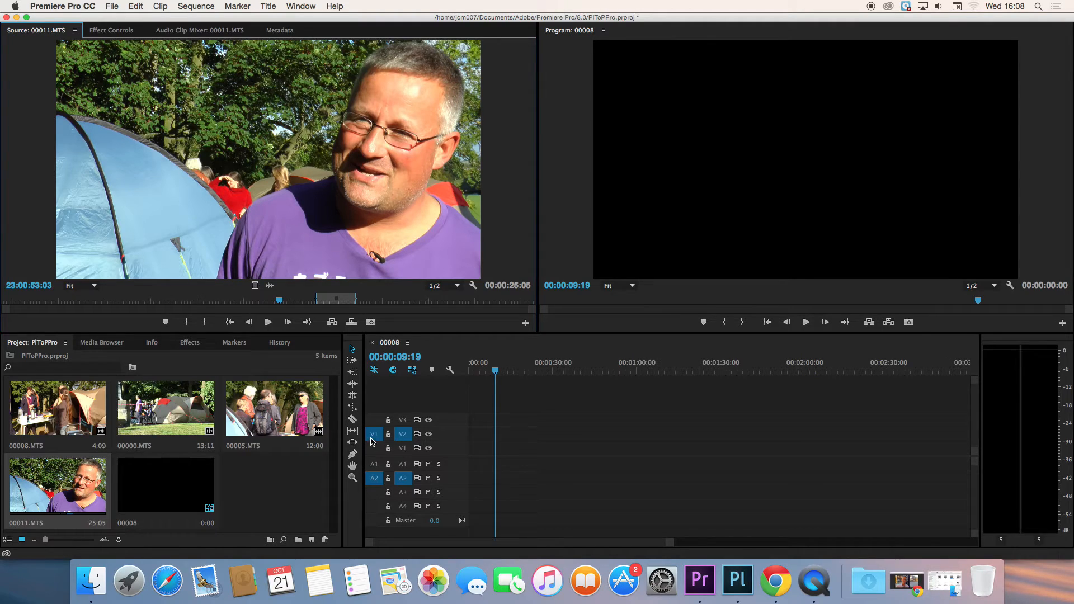
drag(373, 435, 374, 447)
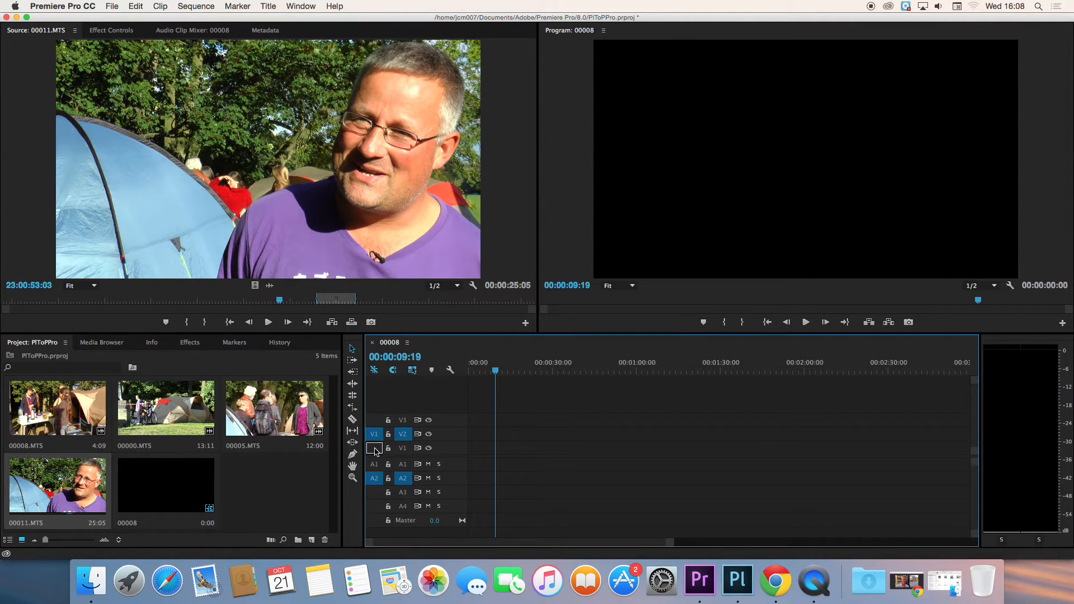
click(404, 449)
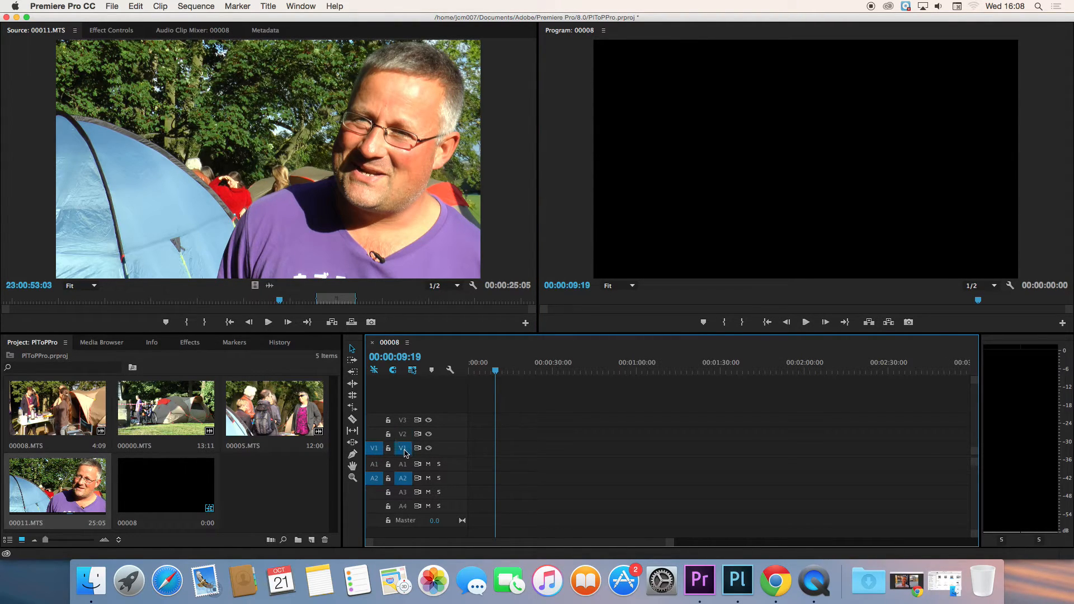
click(374, 465)
click(374, 477)
click(404, 466)
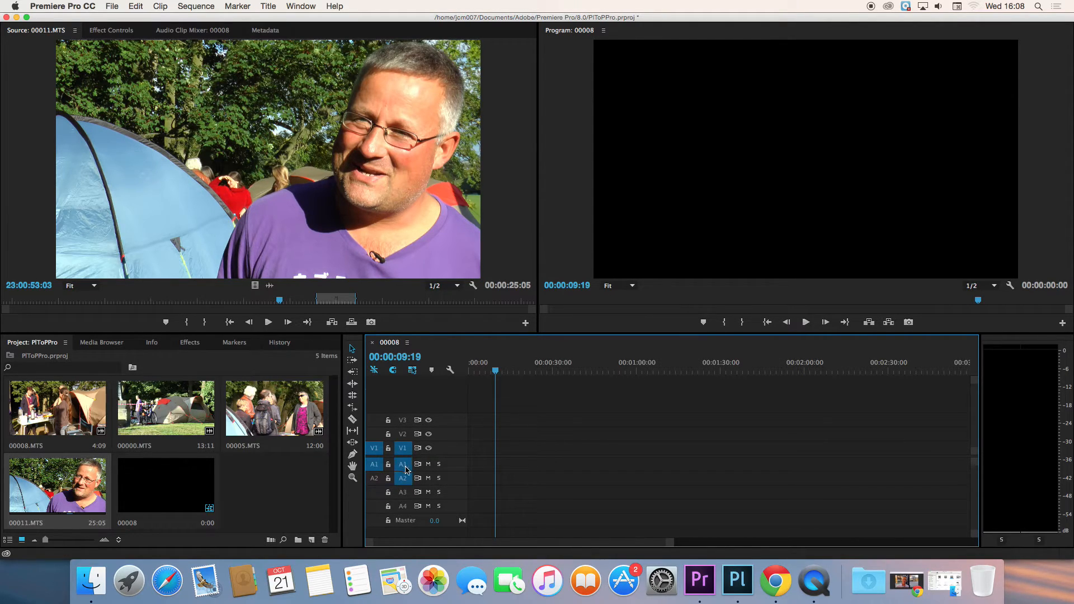
click(402, 478)
Add 00011.MTS to the sequence on V1 and A1, and move the clip to the very start of the timeline.
drag(330, 152, 820, 174)
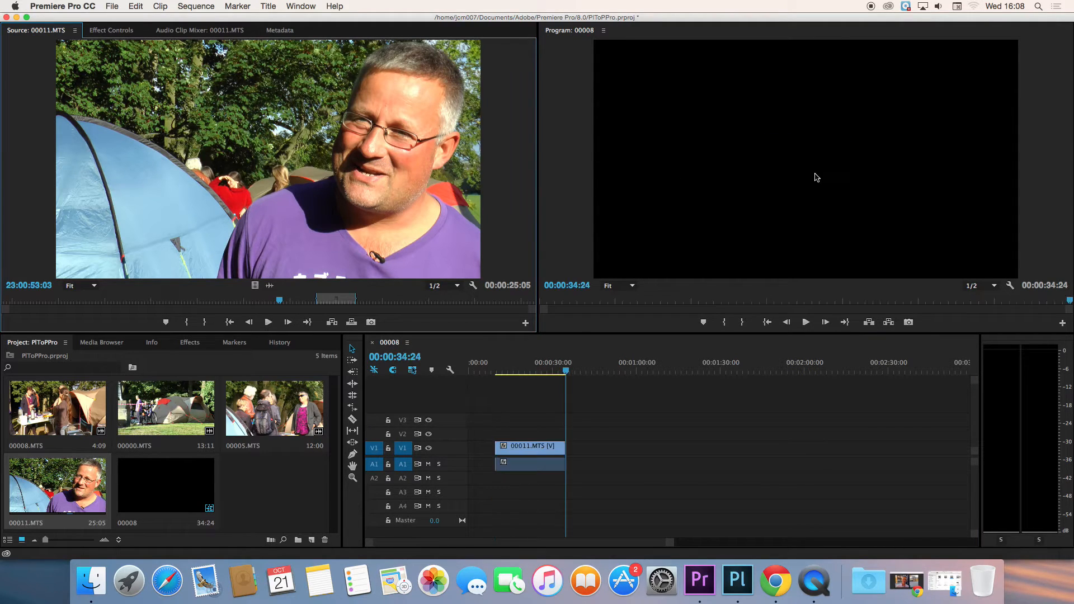
click(531, 436)
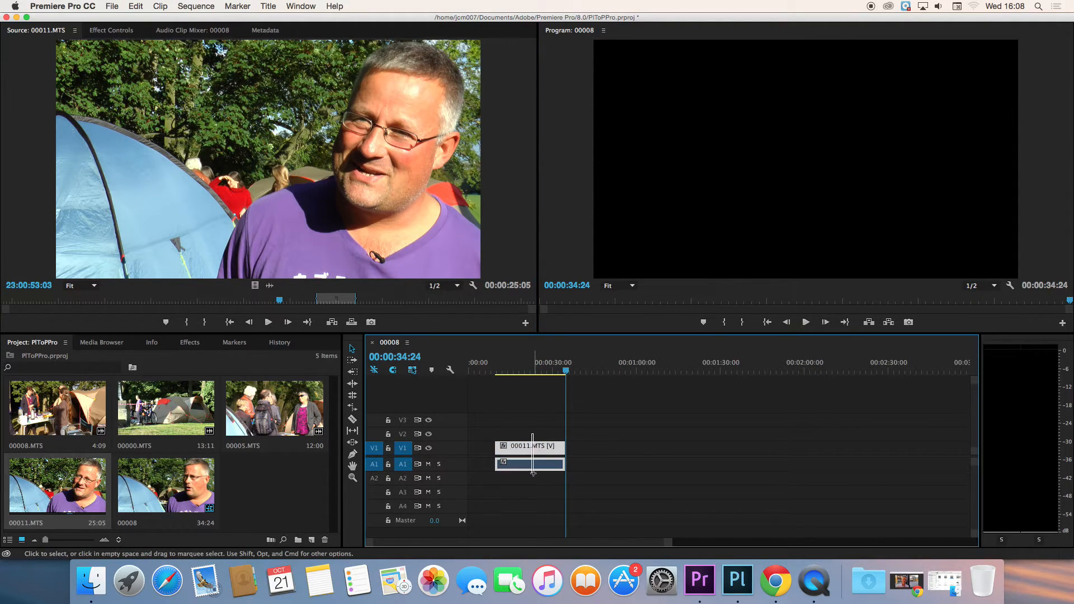
drag(530, 451, 502, 444)
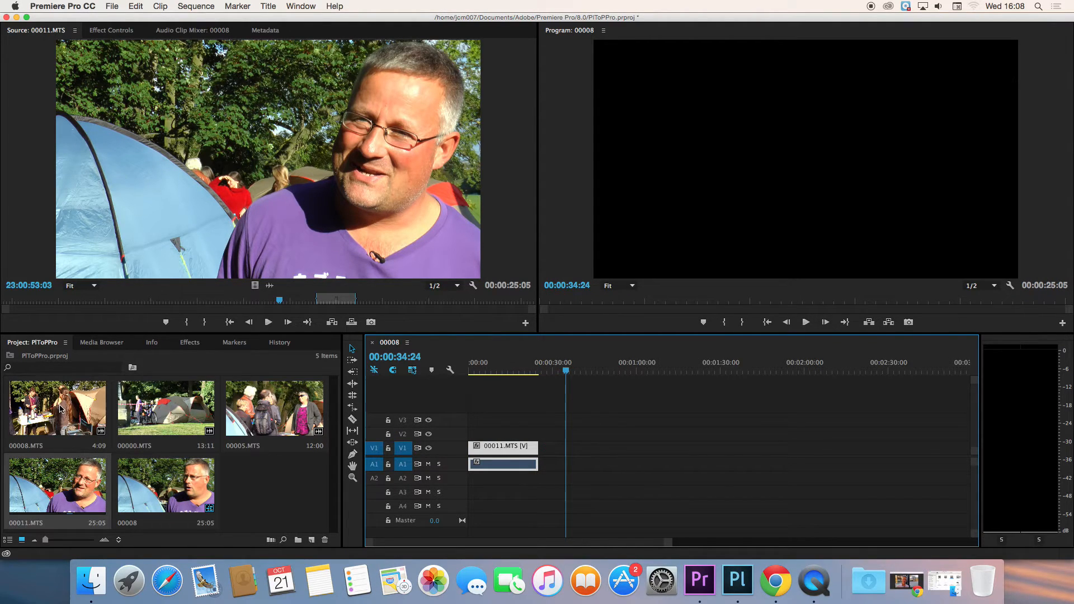
Load 00008.MTS in the Source Monitor, patch its V1 source to V2 and A2 source to A2, and target only V2 and A2.
double_click(58, 417)
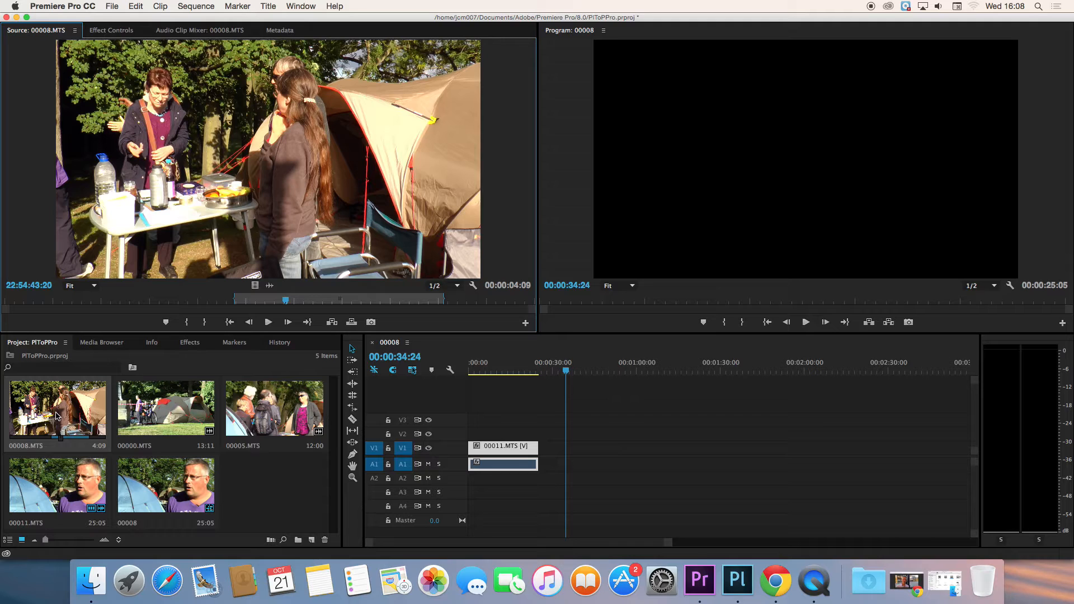
drag(377, 451, 374, 434)
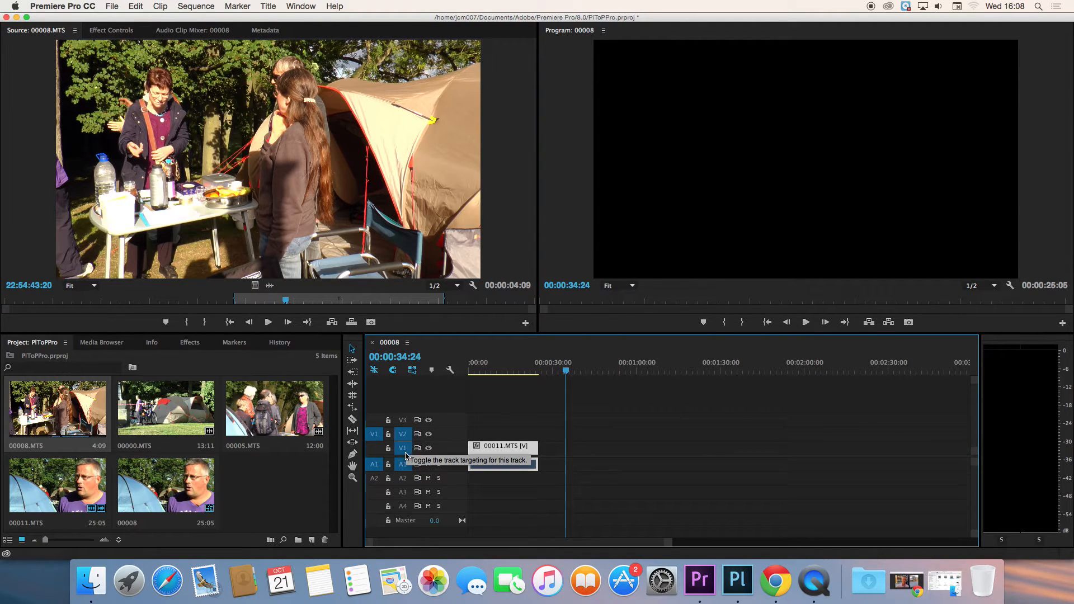
click(375, 480)
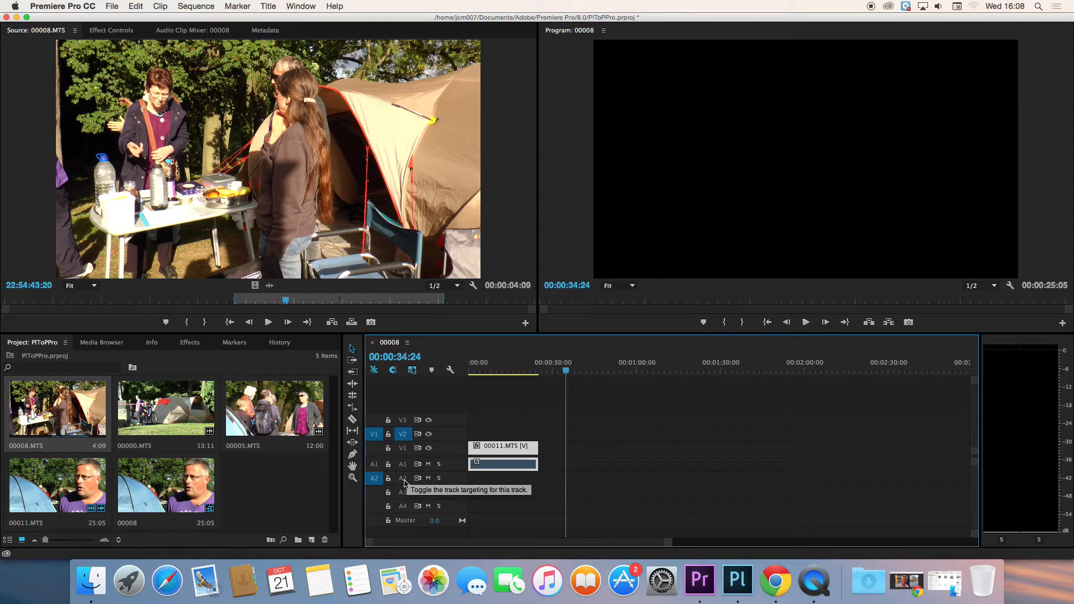
click(403, 480)
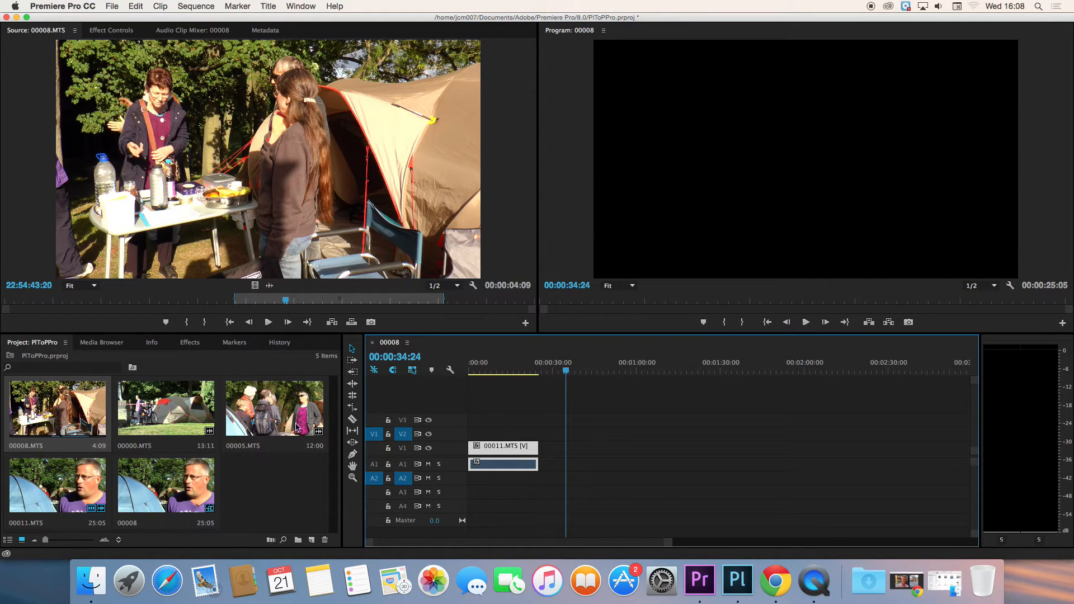
Add the marked section of 00008.MTS on V2 and A2 over the end of 00011.MTS, and play it back from 00:00:19:00.
drag(254, 136, 641, 157)
drag(573, 437, 533, 438)
click(522, 371)
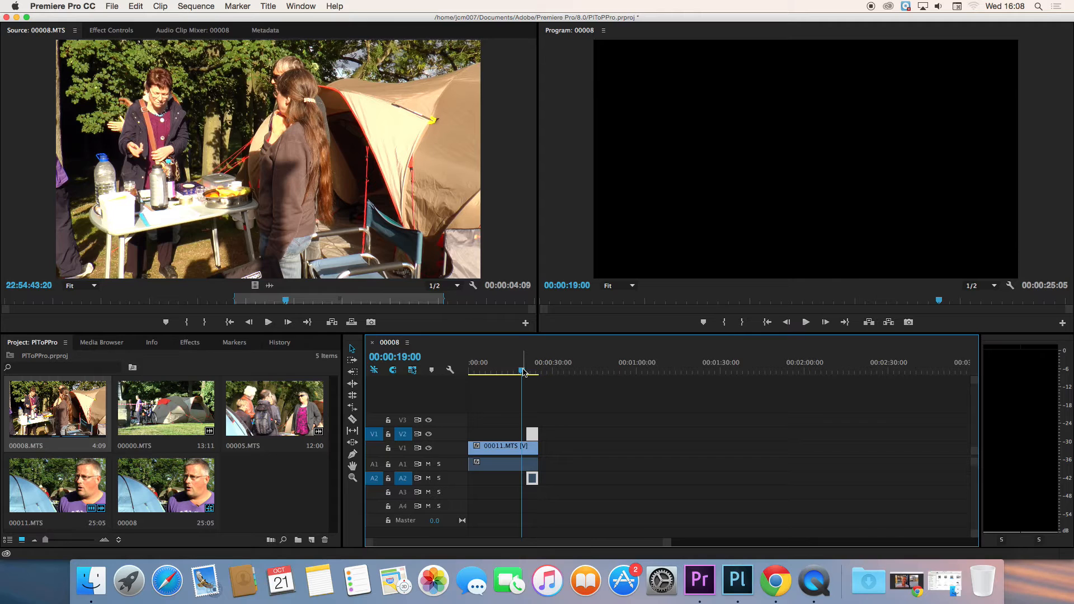
key(space)
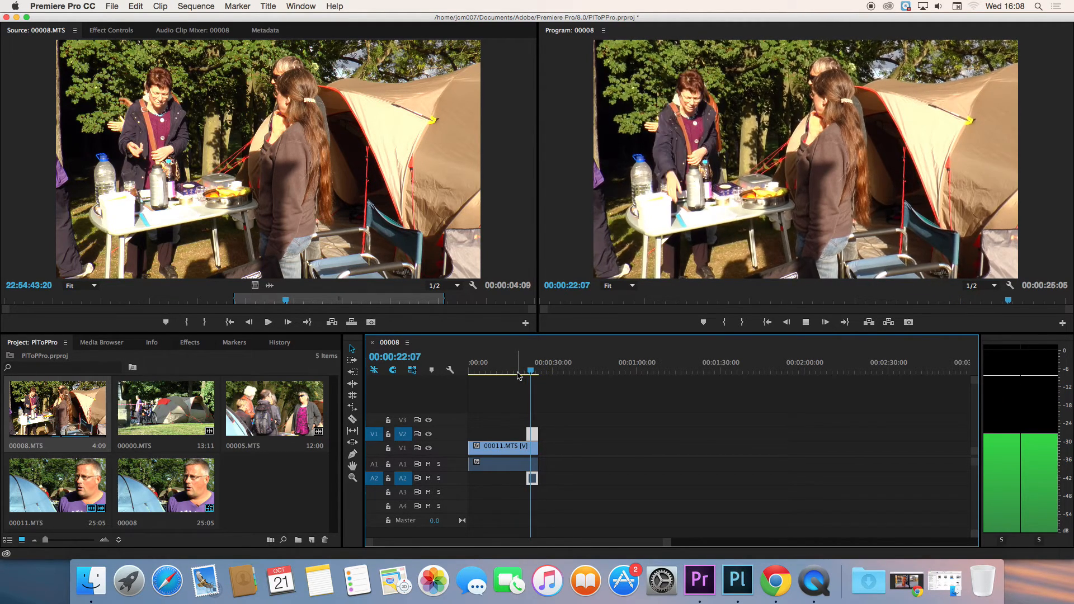
key(space)
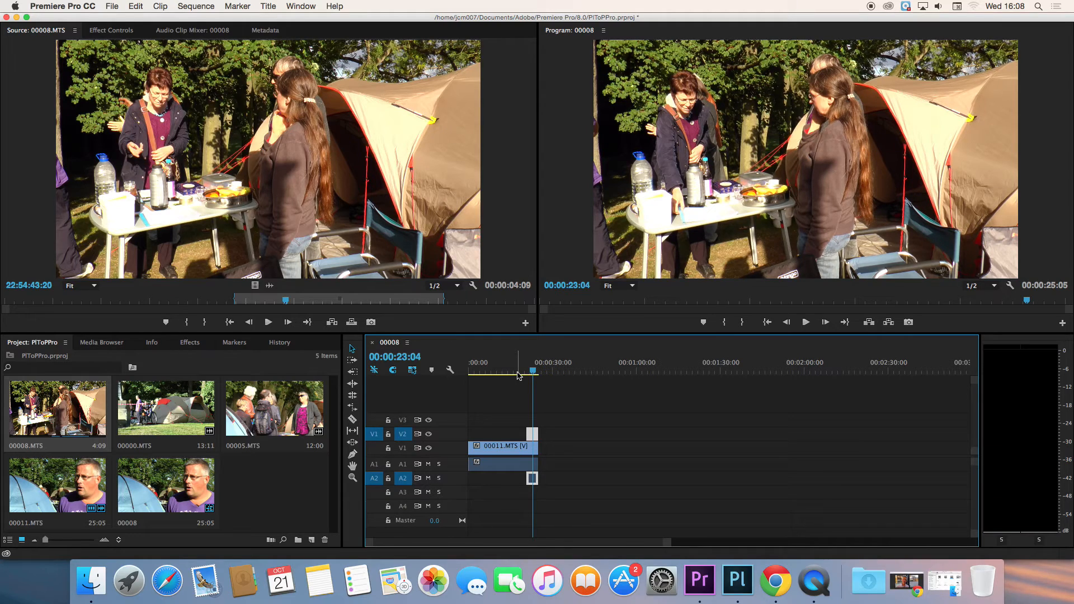